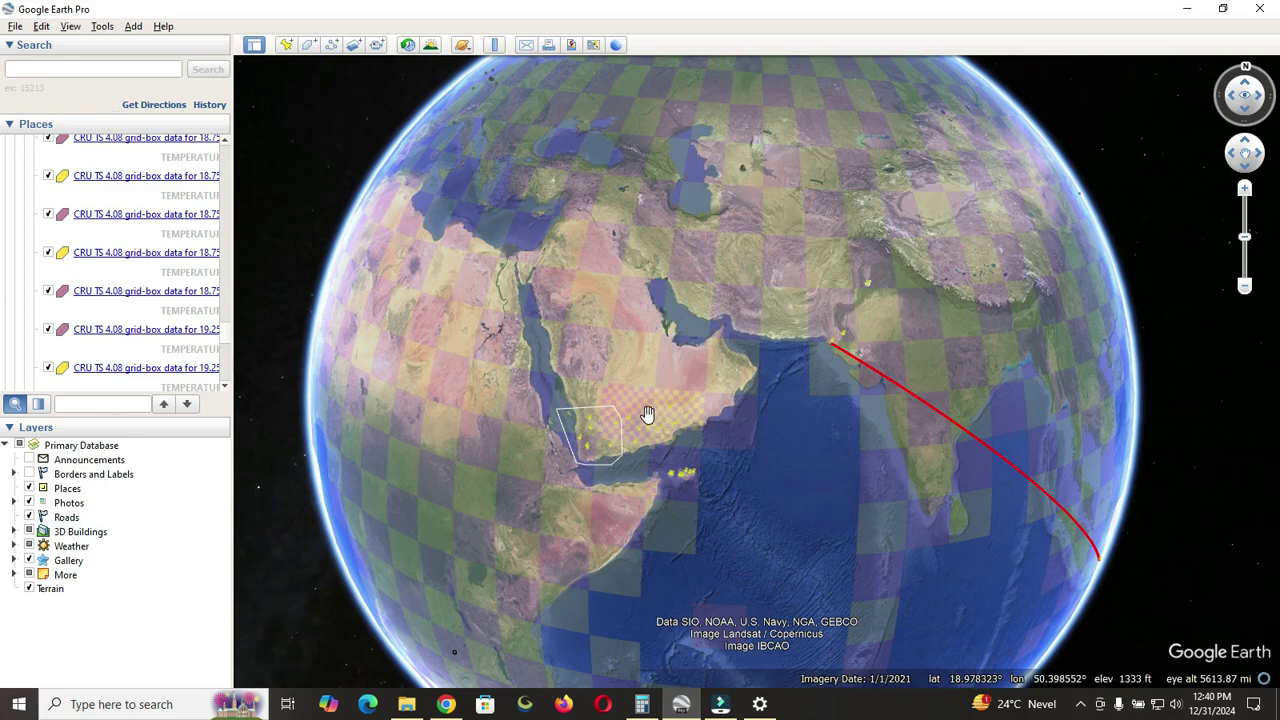
Show the half-degree cells for the five-degree block 20 N - 25 N, 45 E - 50 E over the Arabian Peninsula
{"action": "scroll", "coordinate": [648, 415], "scroll_direction": "up", "scroll_amount": 3}
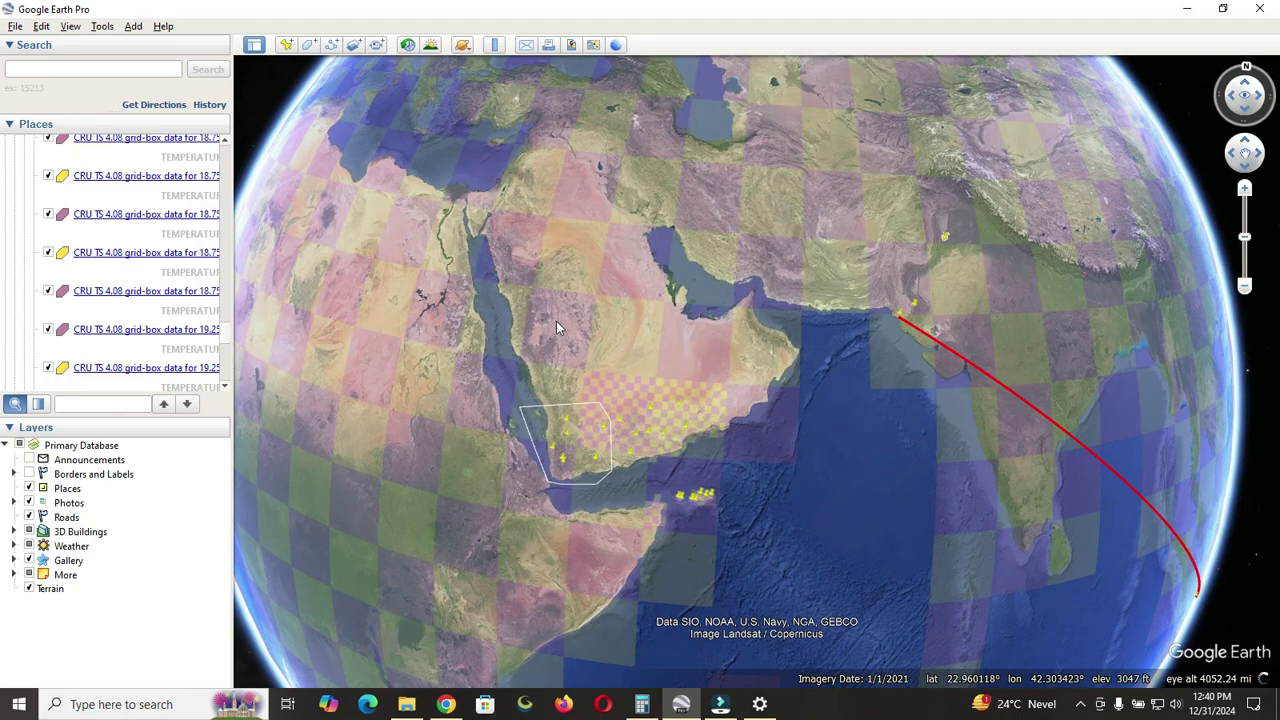
{"action": "left_click_drag", "start_coordinate": [585, 320], "coordinate": [589, 350]}
{"action": "scroll", "coordinate": [90, 305], "scroll_direction": "up", "scroll_amount": 3}
{"action": "scroll", "coordinate": [88, 305], "scroll_direction": "up", "scroll_amount": 6}
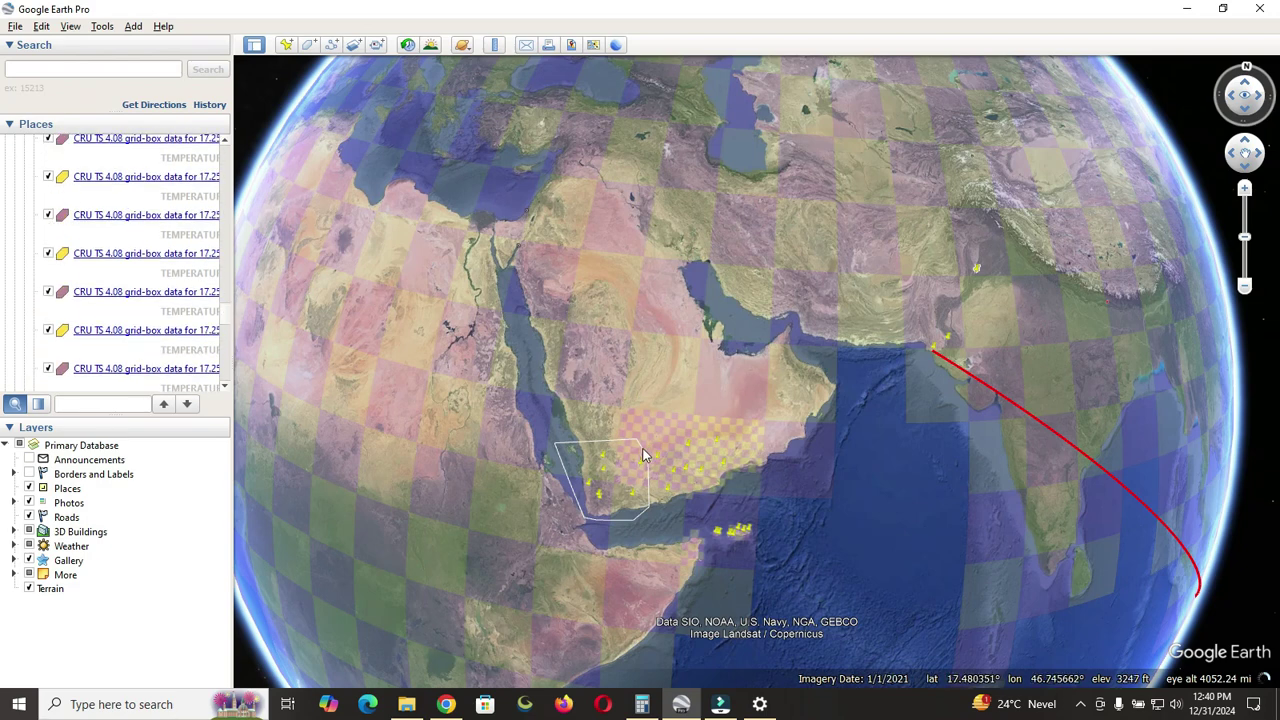
{"action": "scroll", "coordinate": [84, 250], "scroll_direction": "up", "scroll_amount": 5}
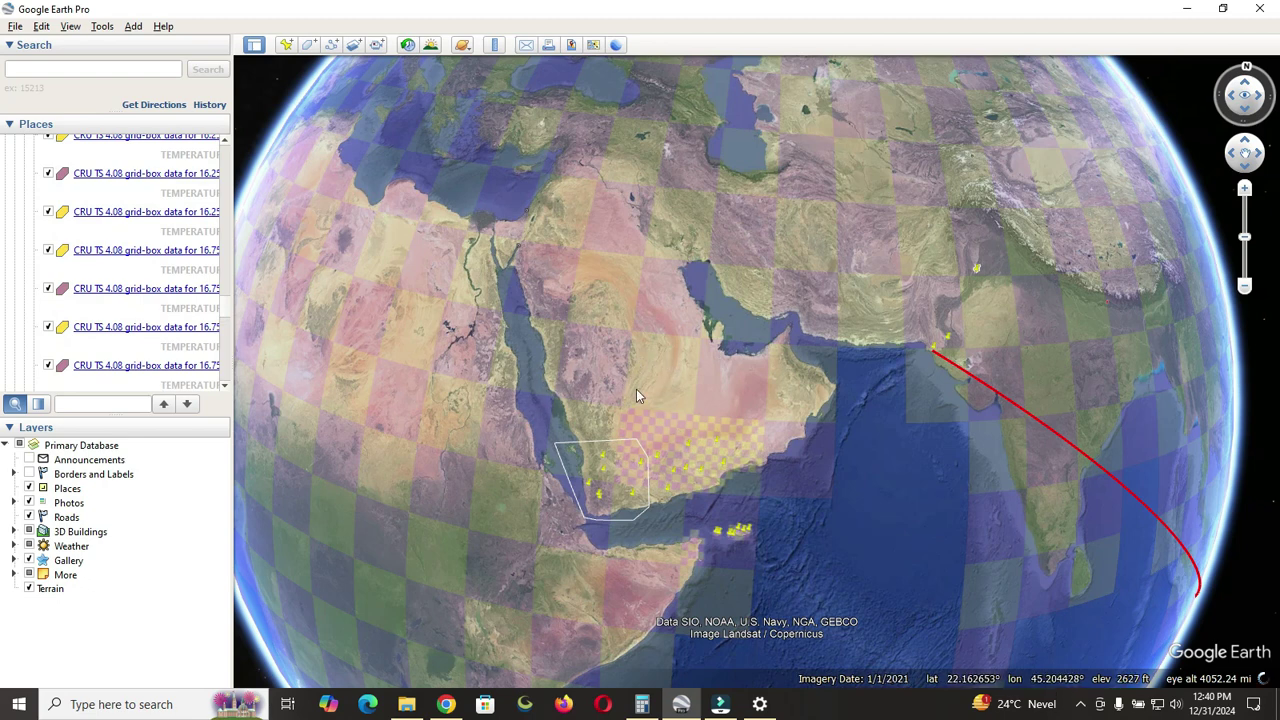
{"action": "scroll", "coordinate": [643, 425], "scroll_direction": "up", "scroll_amount": 5}
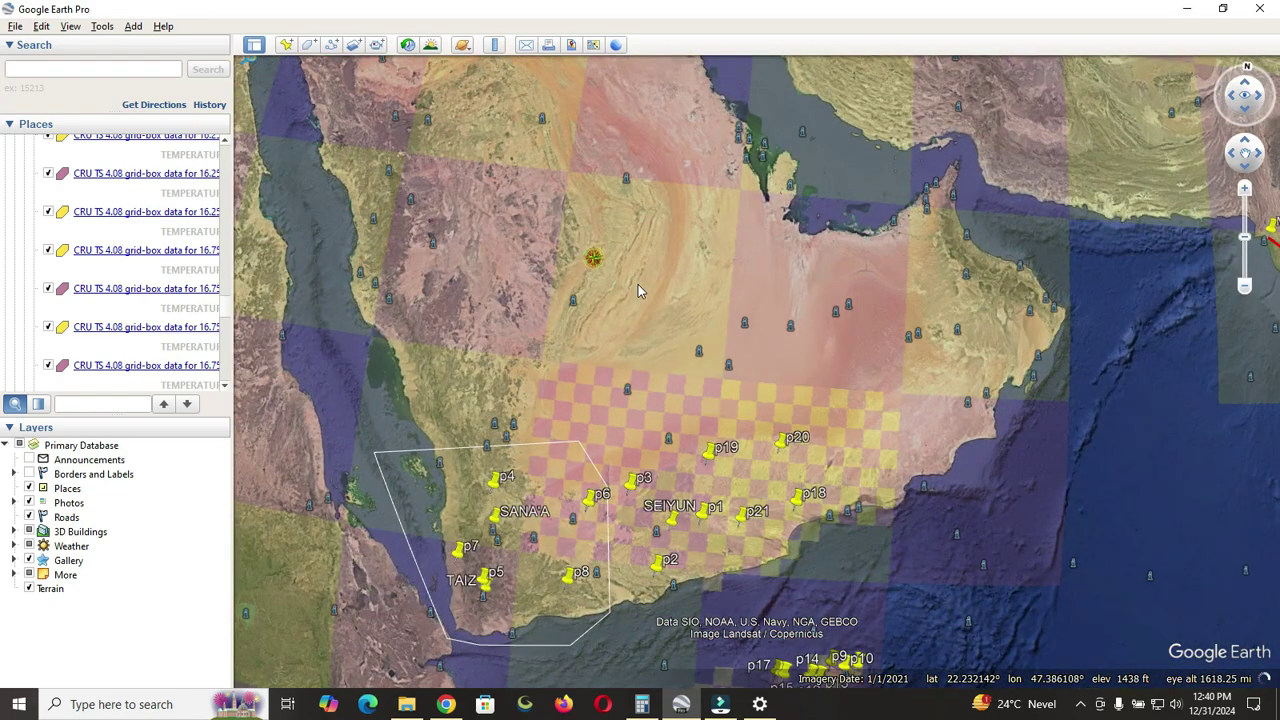
{"action": "left_click", "coordinate": [638, 284]}
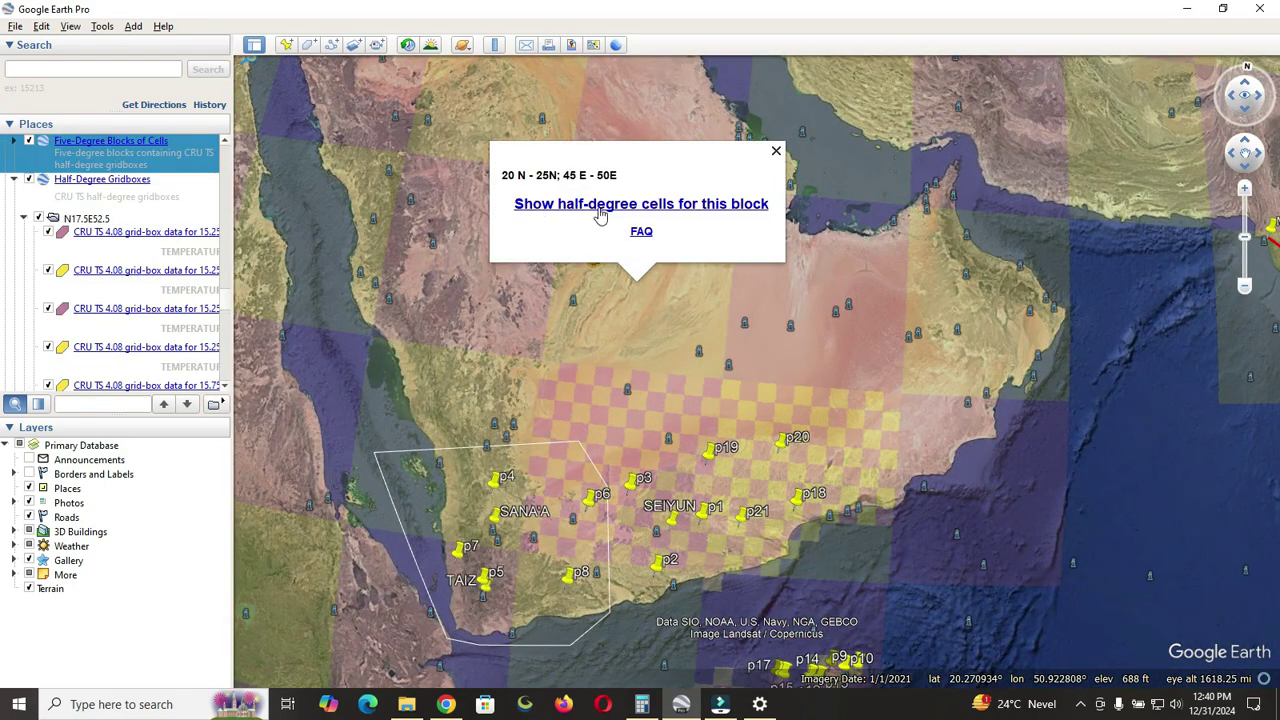
{"action": "left_click", "coordinate": [564, 208]}
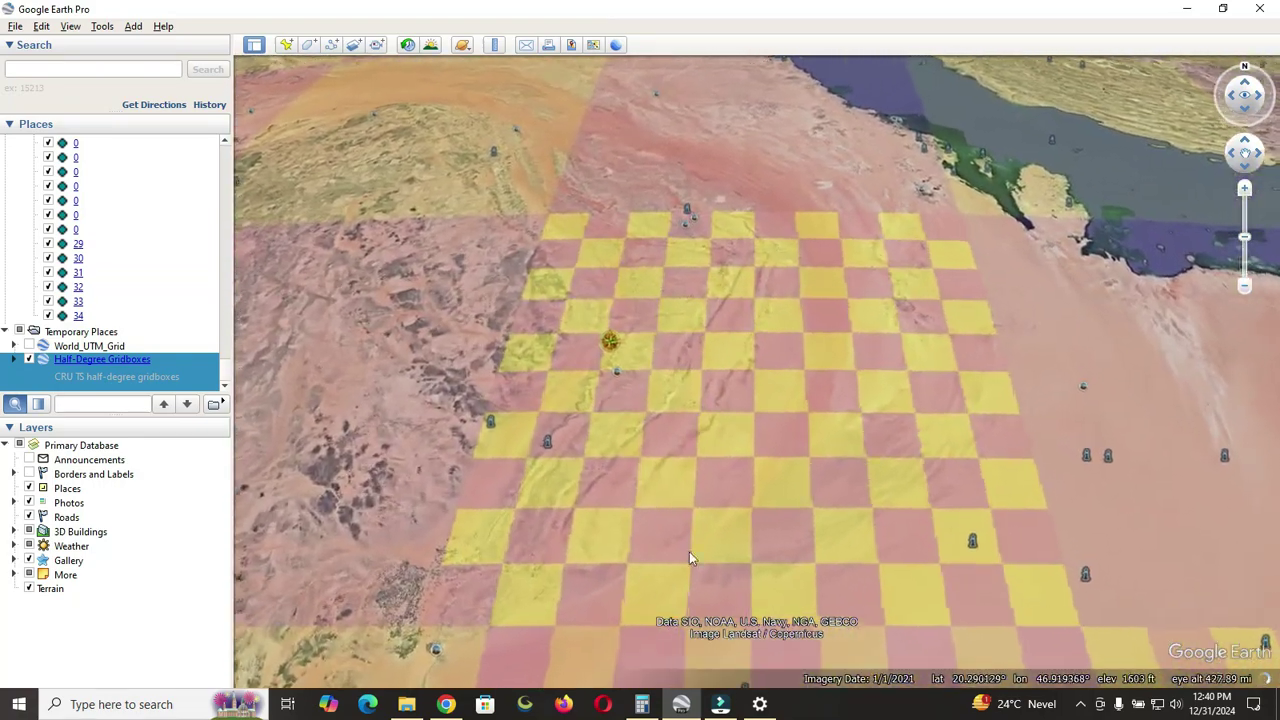
Open the precipitation data series of the grid box at 20.75 N, 46.25 E and review it from 1901 to 2023
{"action": "left_click", "coordinate": [593, 555]}
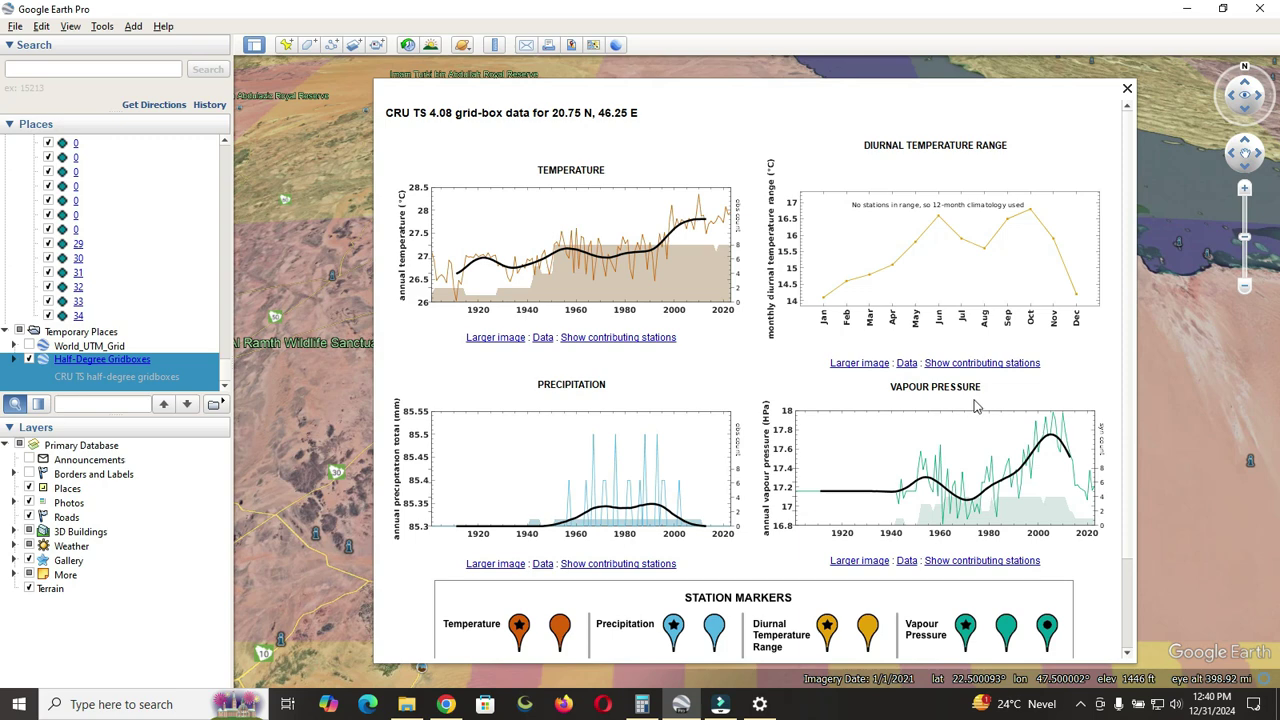
{"action": "scroll", "coordinate": [779, 382], "scroll_direction": "down", "scroll_amount": 1}
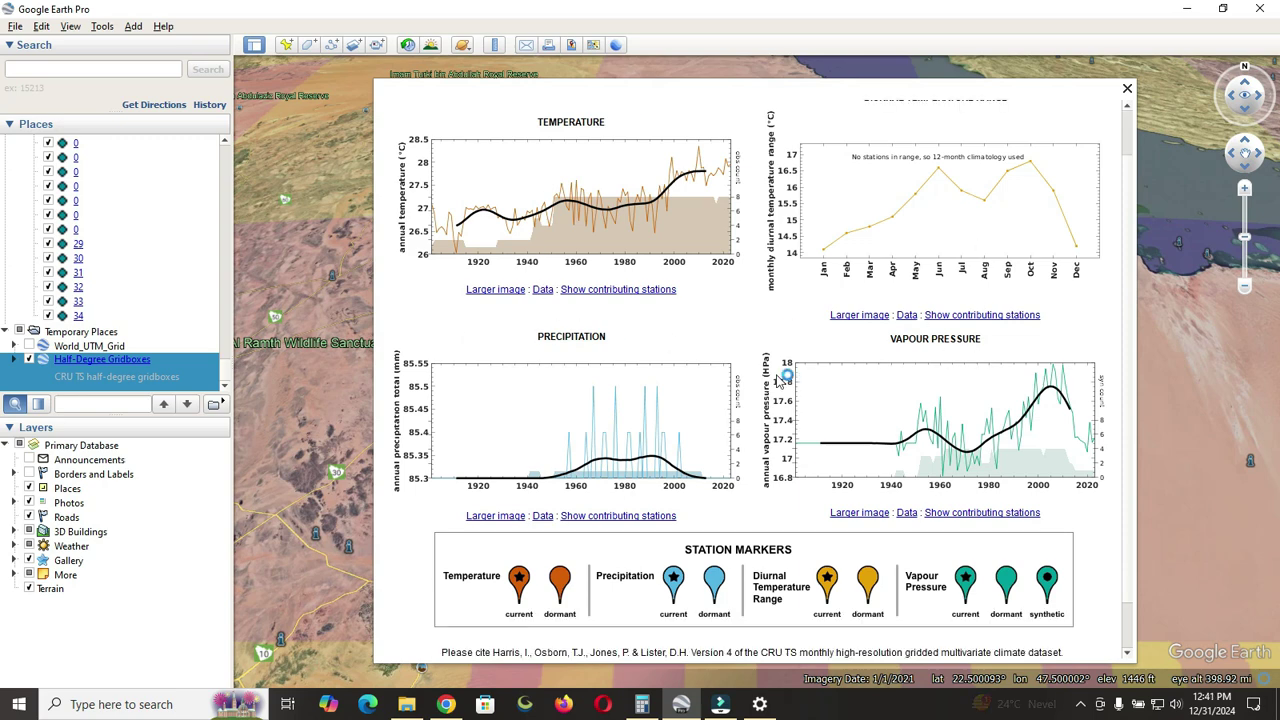
{"action": "left_click", "coordinate": [541, 516]}
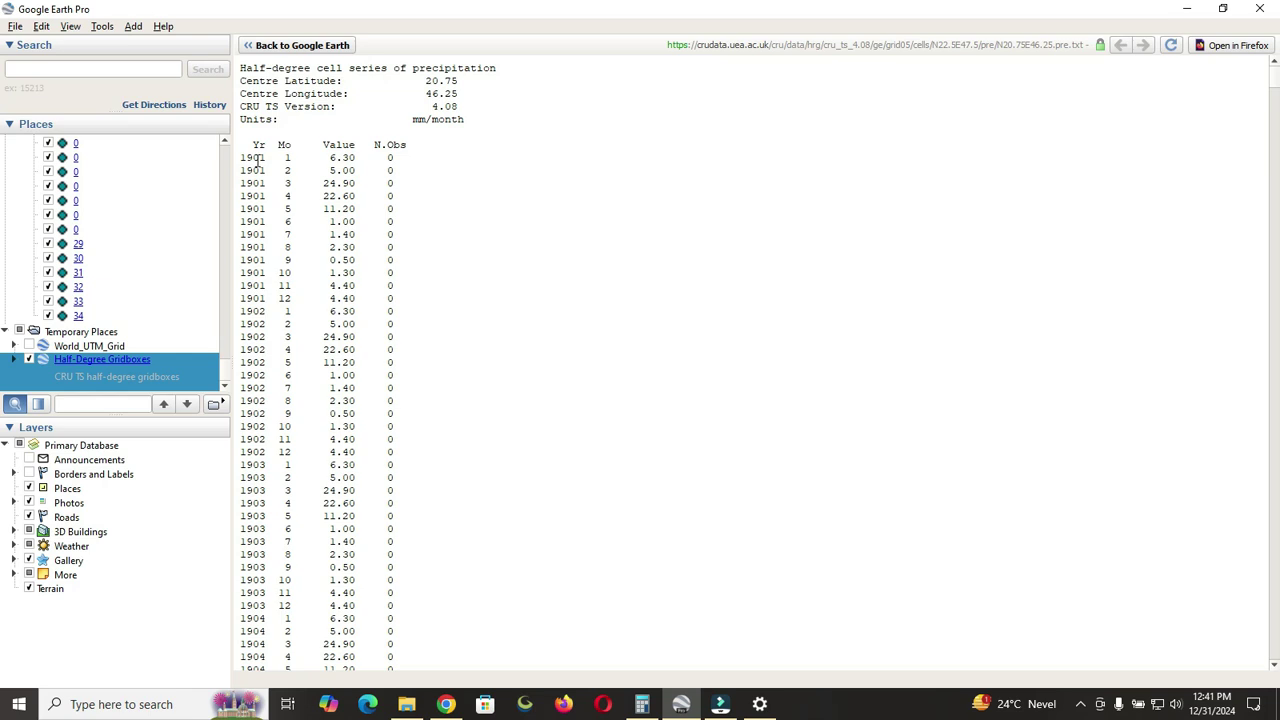
{"action": "left_click_drag", "start_coordinate": [1276, 52], "coordinate": [1276, 626]}
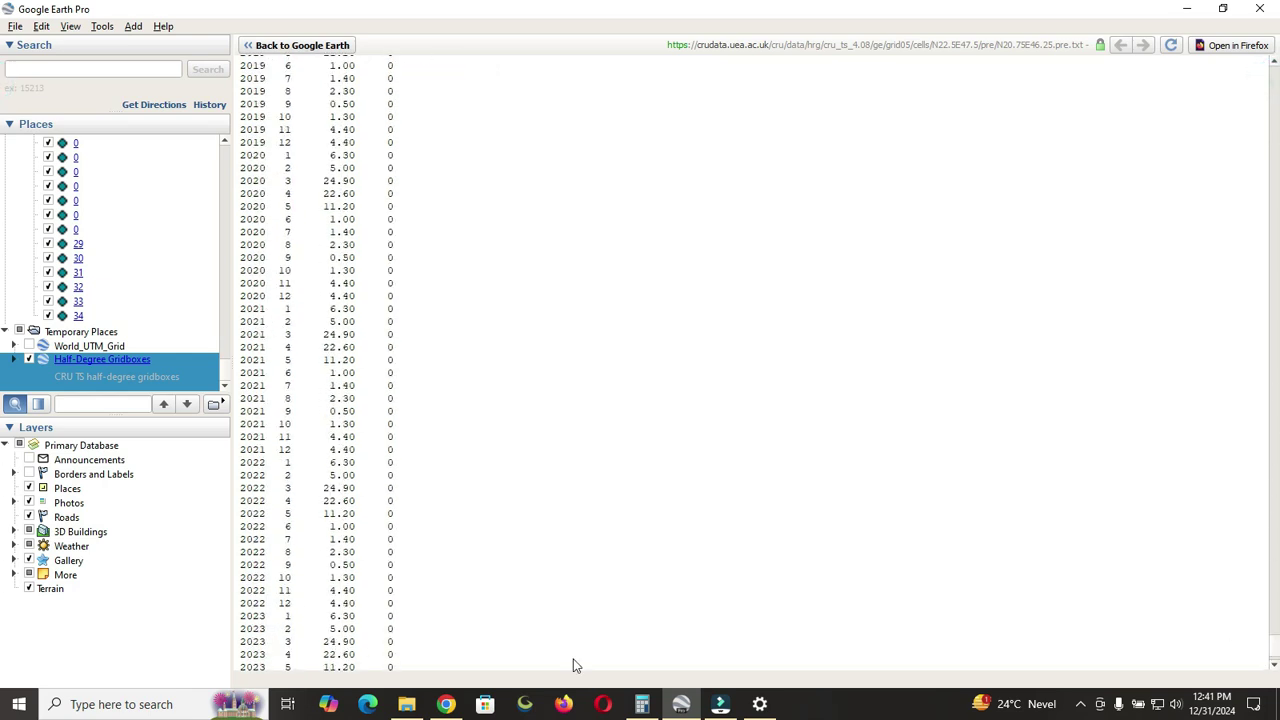
{"action": "scroll", "coordinate": [277, 647], "scroll_direction": "down", "scroll_amount": 3}
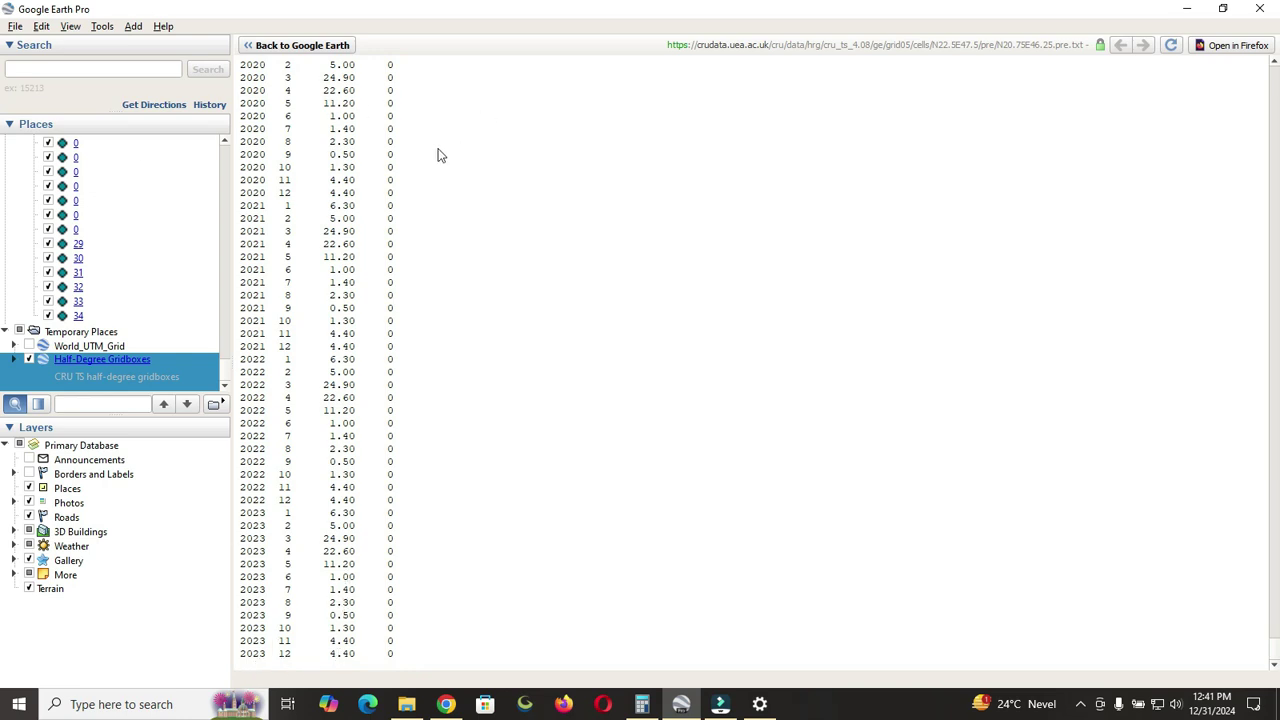
{"action": "left_click_drag", "start_coordinate": [1276, 647], "coordinate": [1275, 76]}
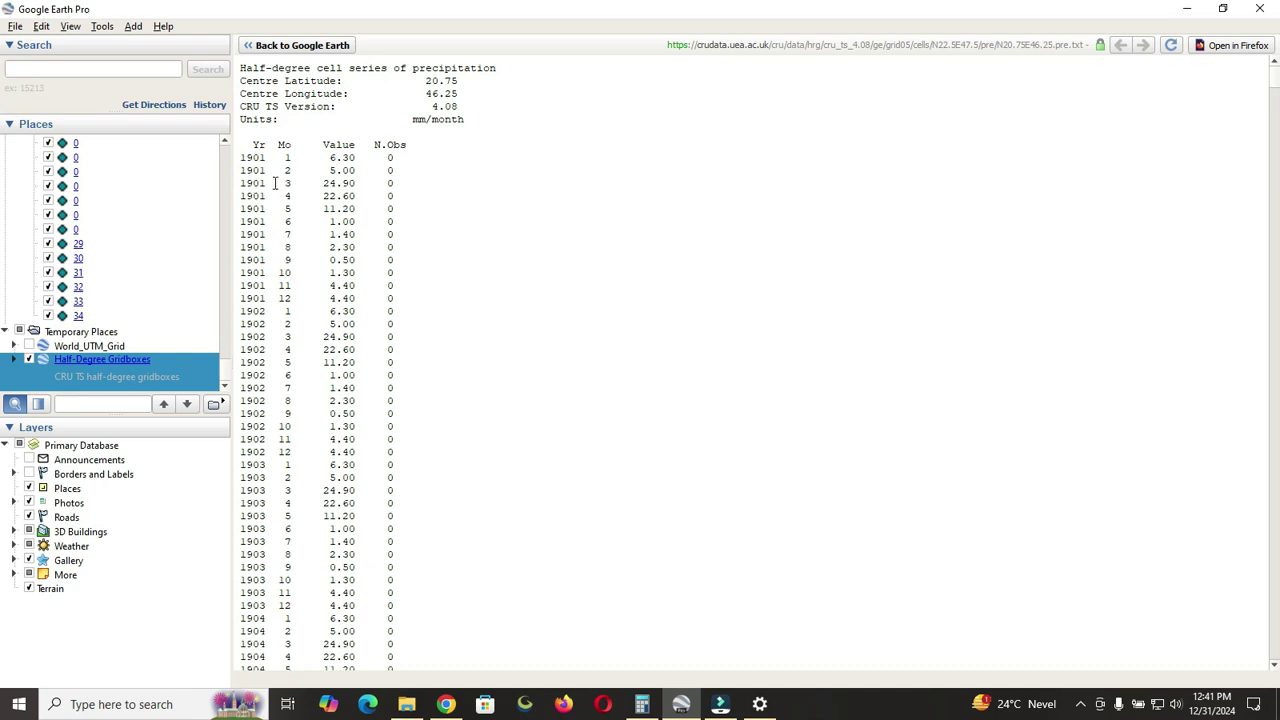
Copy the twelve monthly rows of 1901 and paste them at cell A1 of a new blank Excel workbook
{"action": "left_click_drag", "start_coordinate": [240, 155], "coordinate": [380, 302]}
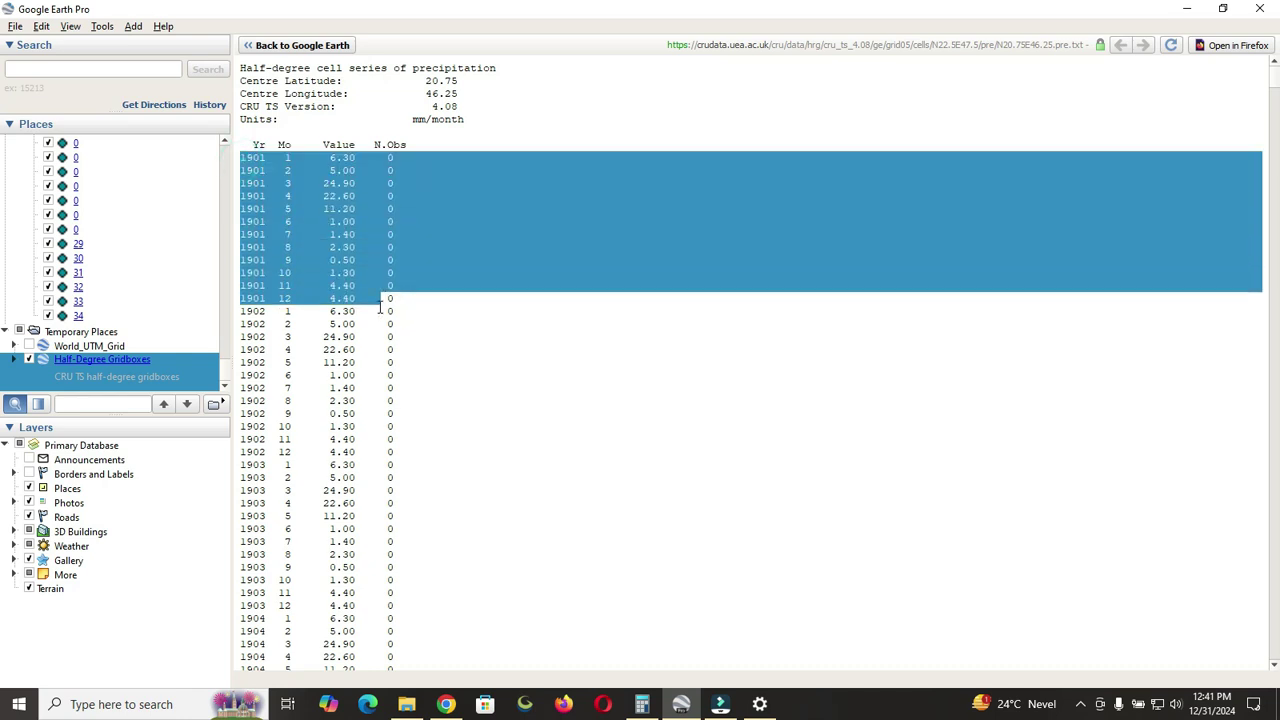
{"action": "right_click", "coordinate": [369, 273]}
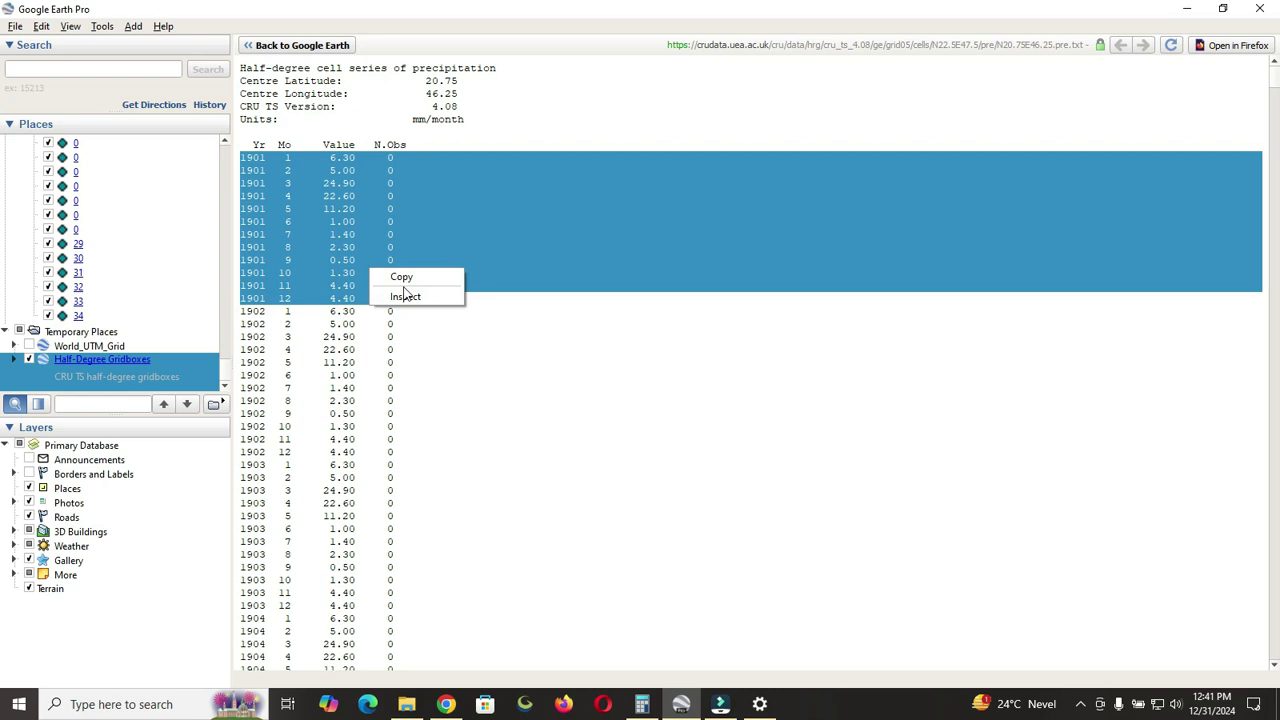
{"action": "left_click", "coordinate": [123, 704]}
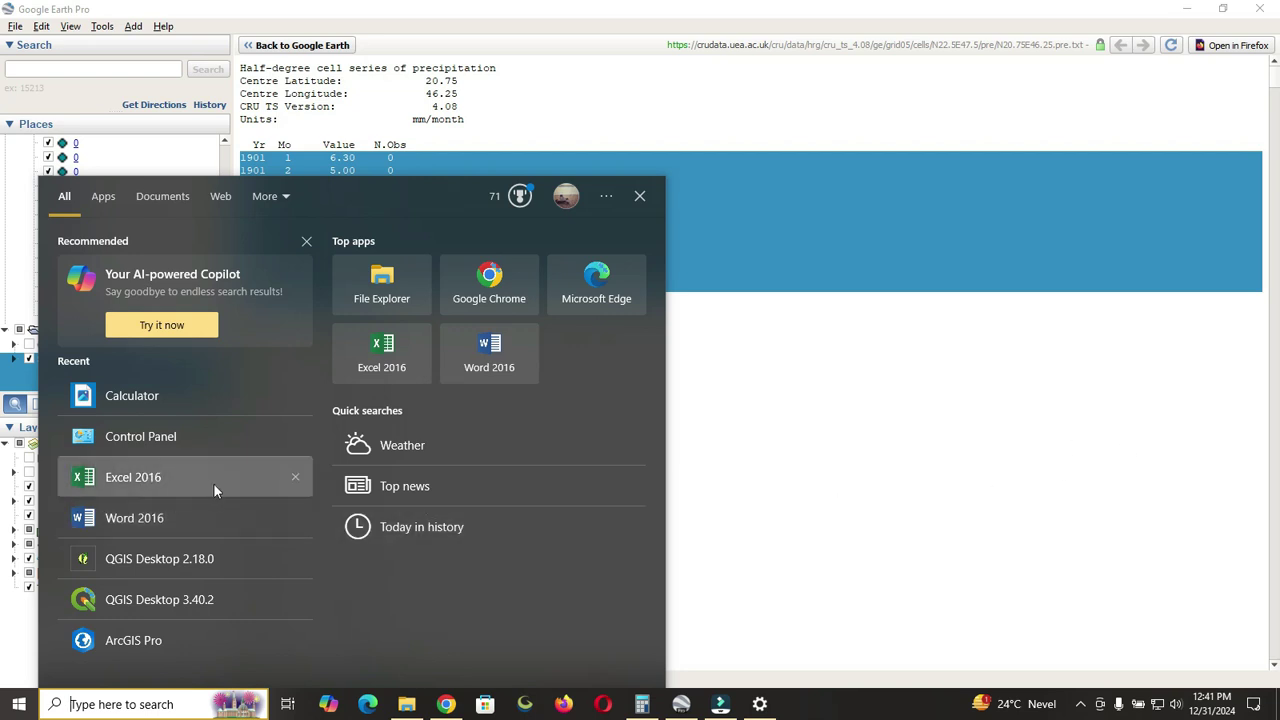
{"action": "left_click", "coordinate": [185, 482]}
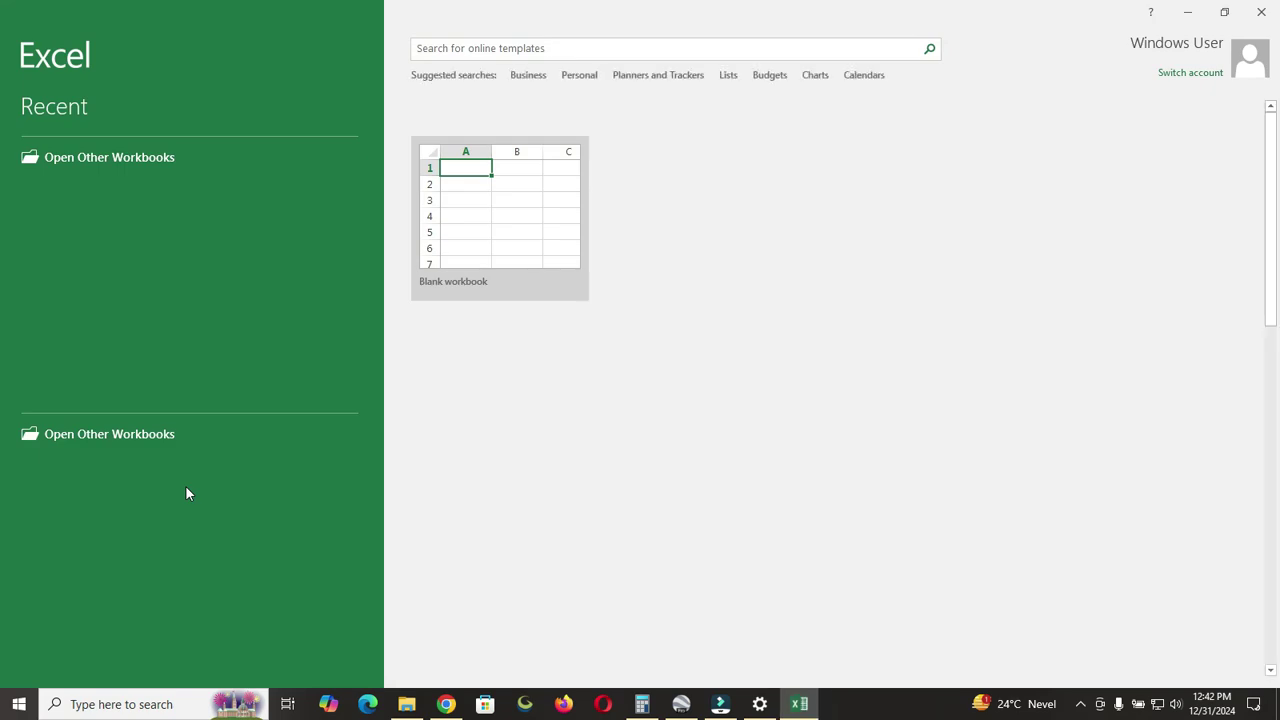
{"action": "left_click", "coordinate": [506, 226]}
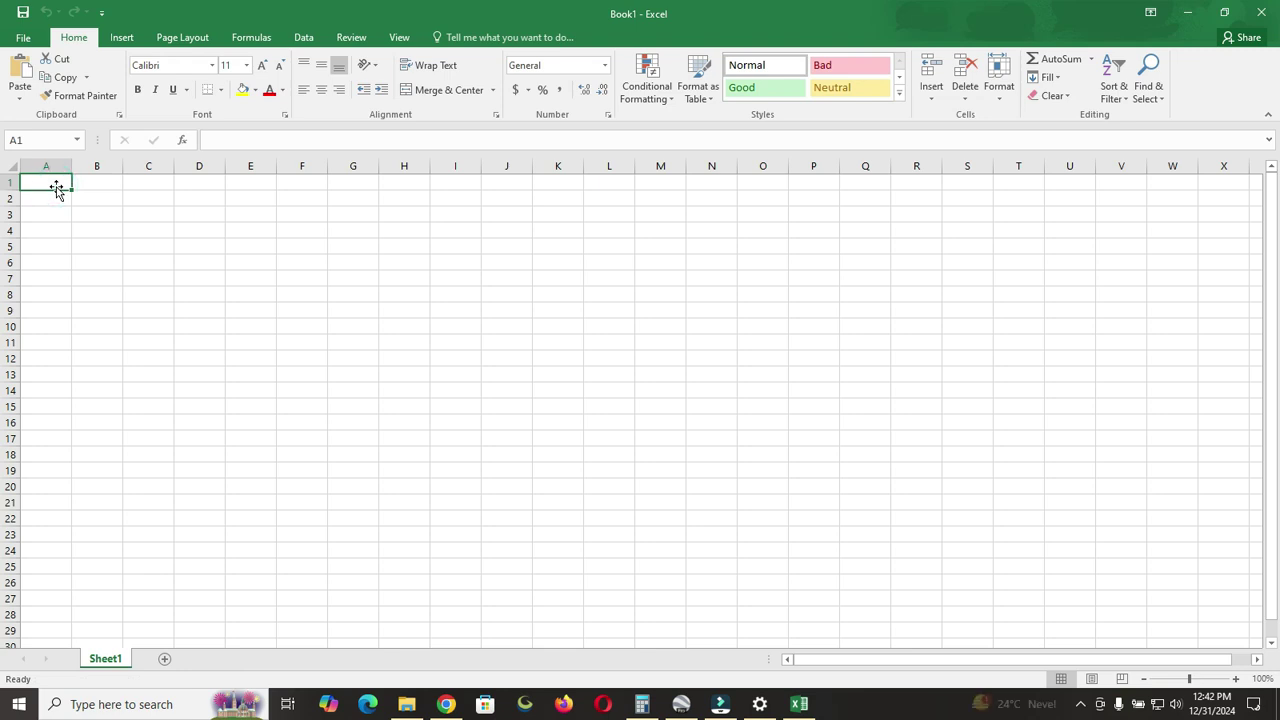
{"action": "type", "text": "1901 1 6.30 0 1901 2 3.30 0 1901 3 28.90 0 1901 4 22.60 0 1901 5 11.20 0 1901 6 1.00 0 1901 7 1.40 0 1901 8 2.30 0 1901 9 0.50 0 1901 10 1.30 0 1901 11 4.40 0 1901 12 4.40"}
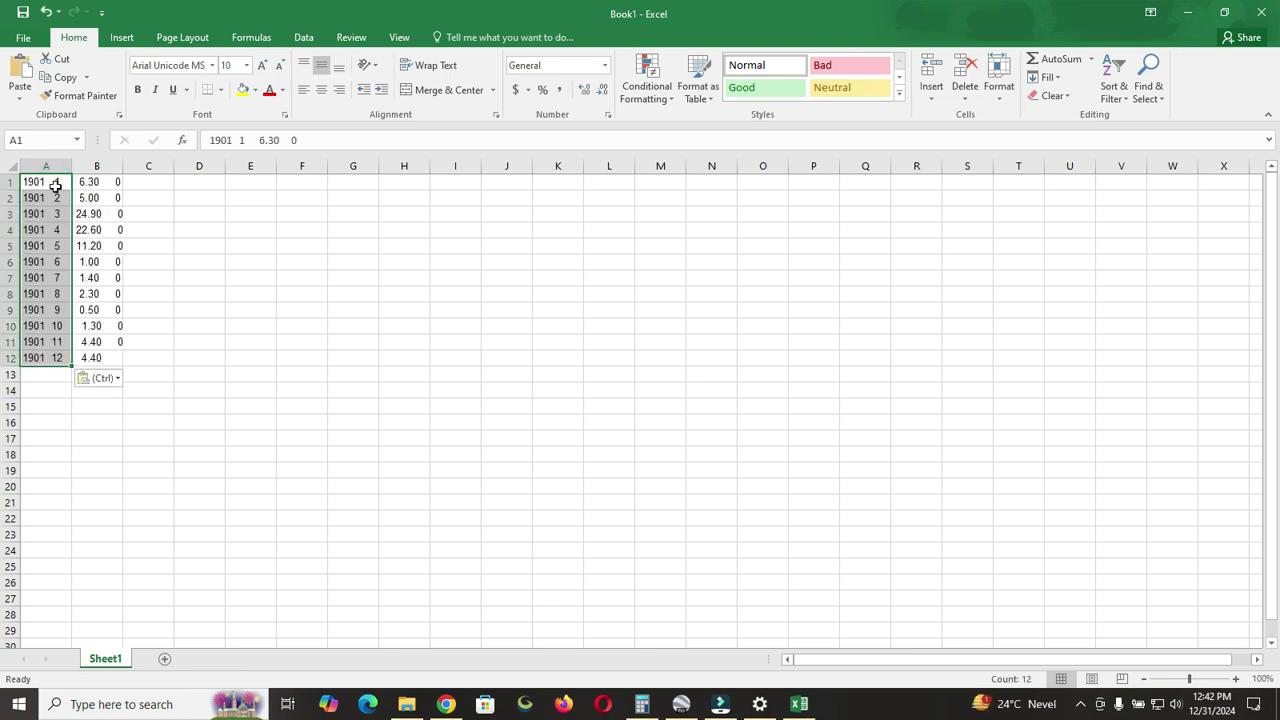
Split the text in cell A1 into separate columns using Text to Columns with fixed width and General format
{"action": "scroll", "coordinate": [119, 290], "scroll_direction": "down", "scroll_amount": 1}
{"action": "scroll", "coordinate": [119, 290], "scroll_direction": "up", "scroll_amount": 1}
{"action": "left_click", "coordinate": [59, 181]}
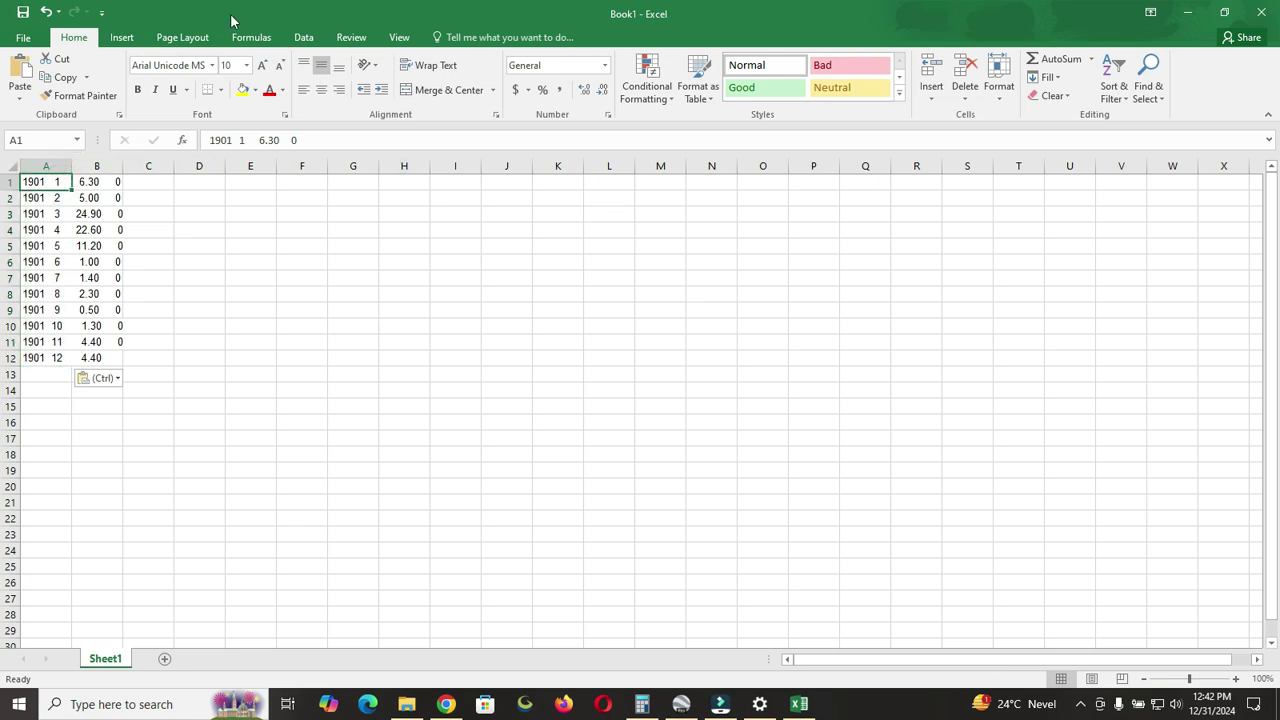
{"action": "left_click", "coordinate": [303, 38]}
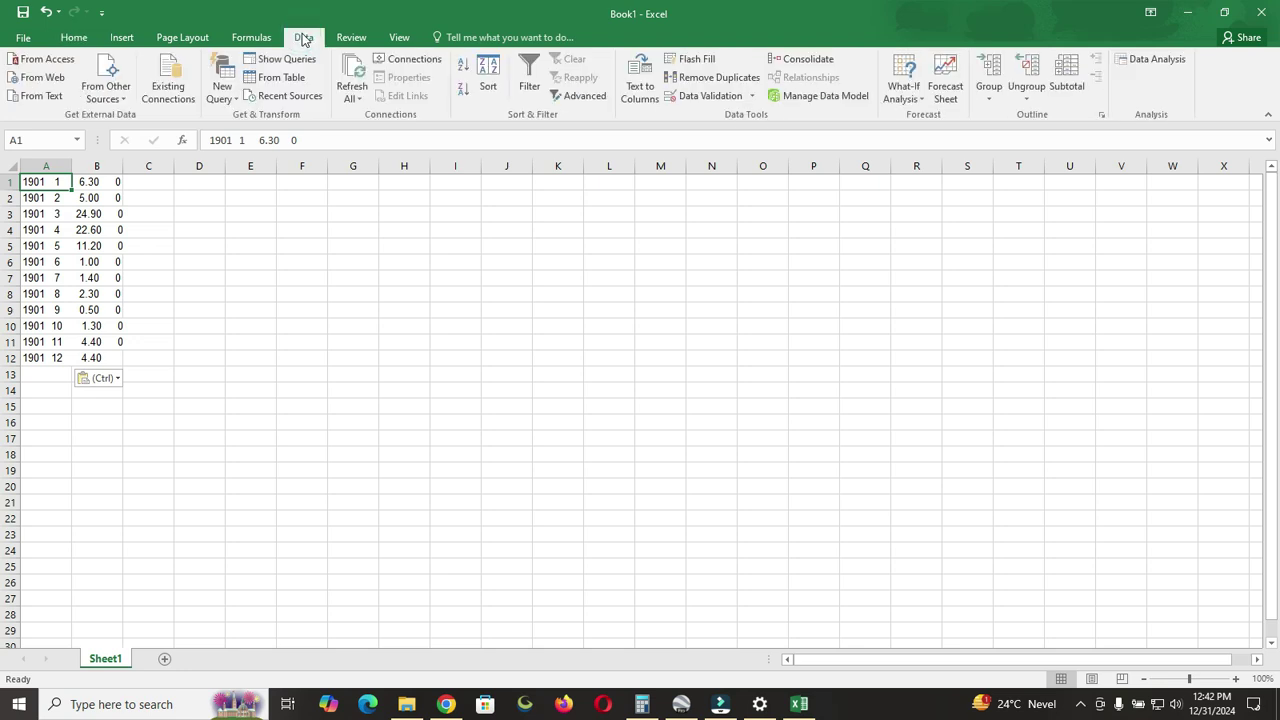
{"action": "left_click", "coordinate": [642, 92]}
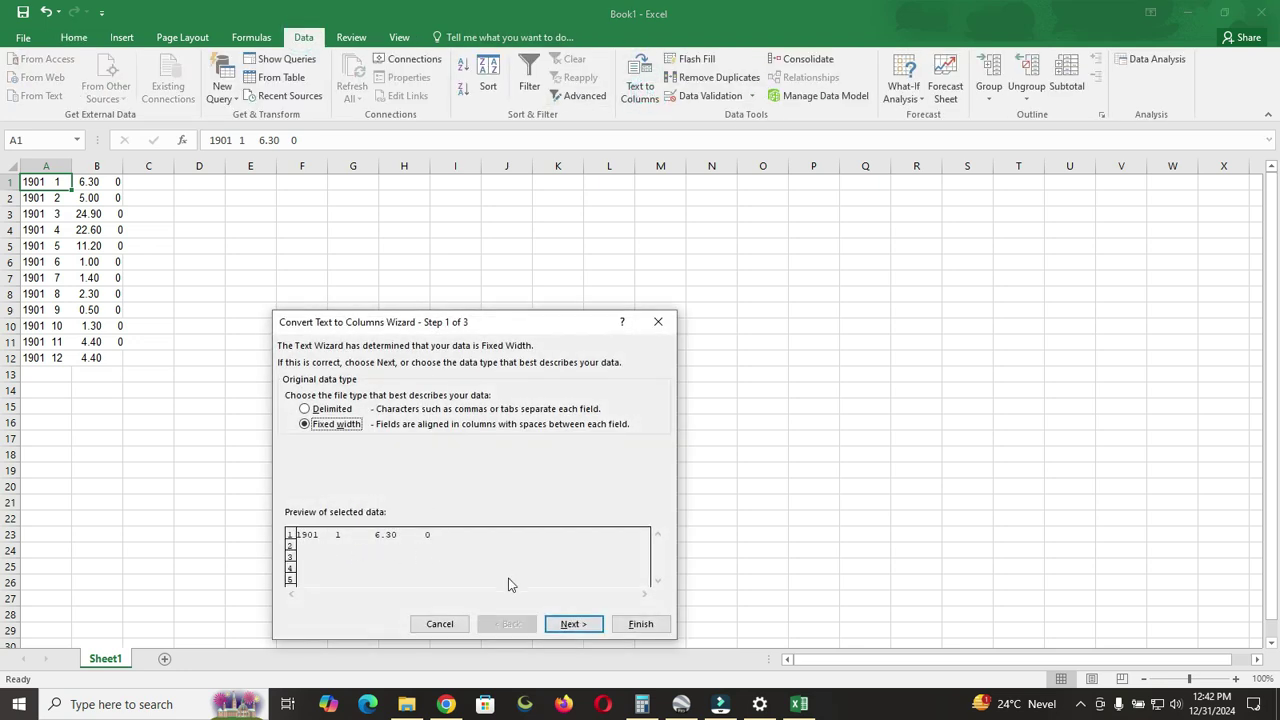
{"action": "left_click", "coordinate": [570, 624]}
{"action": "left_click", "coordinate": [570, 624]}
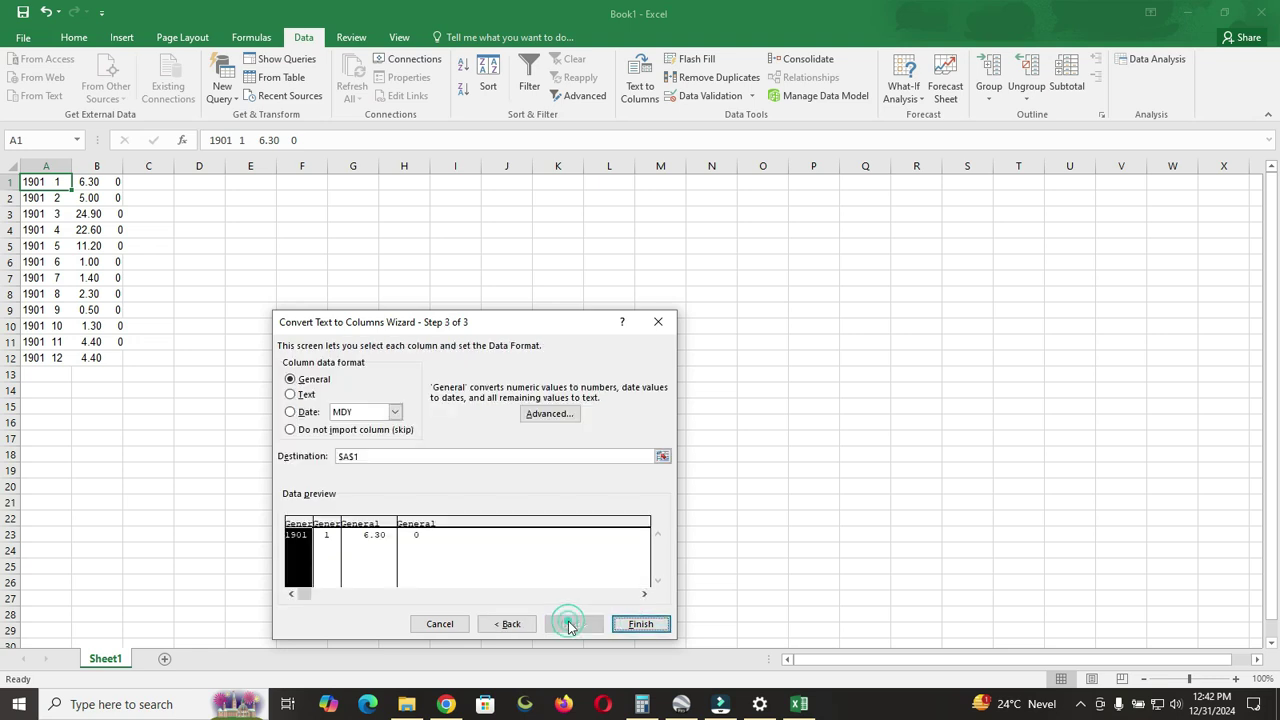
{"action": "left_click", "coordinate": [640, 624]}
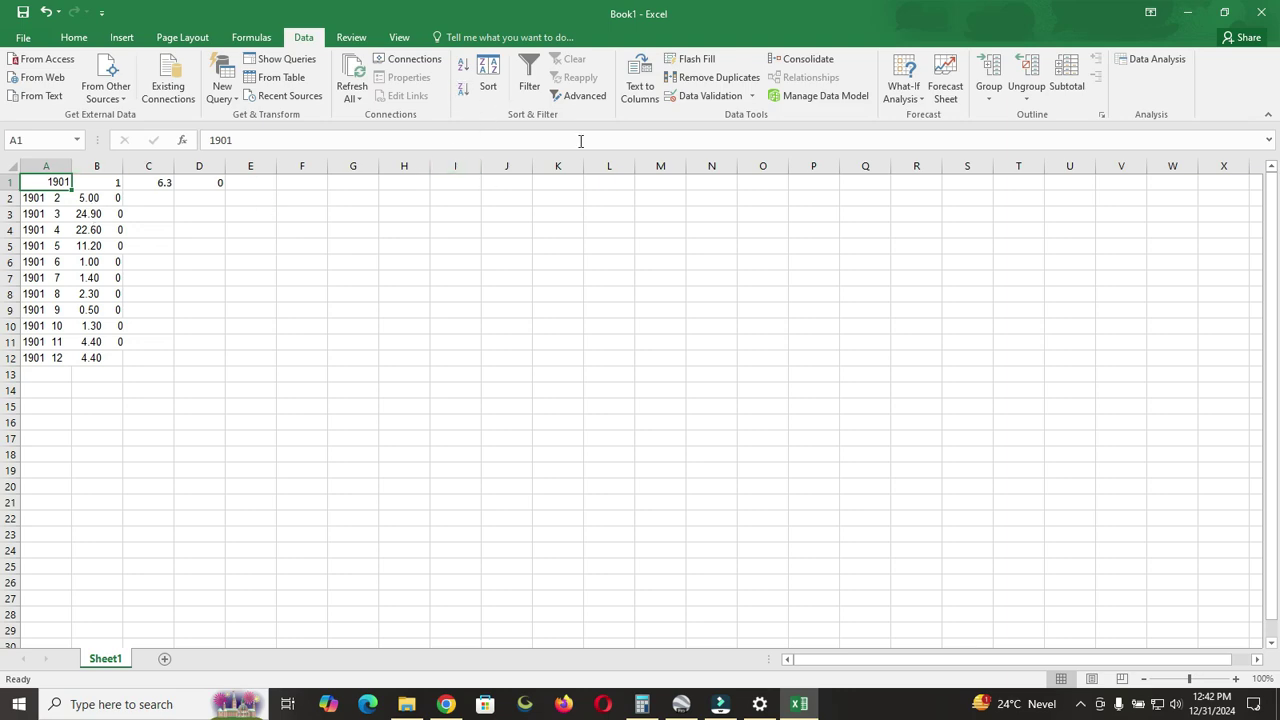
Switch back to Google Earth Pro, return from the precipitation data page to the globe, and minimise the window
{"action": "left_click", "coordinate": [1204, 11]}
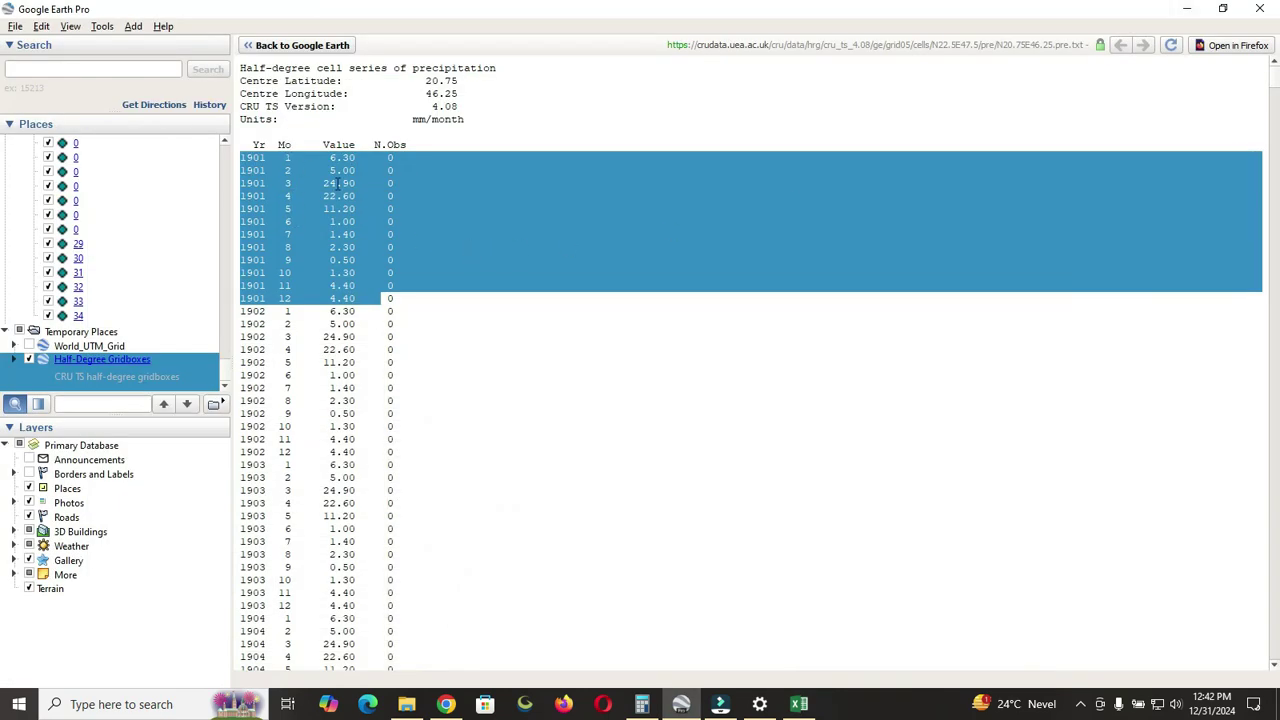
{"action": "left_click", "coordinate": [330, 46]}
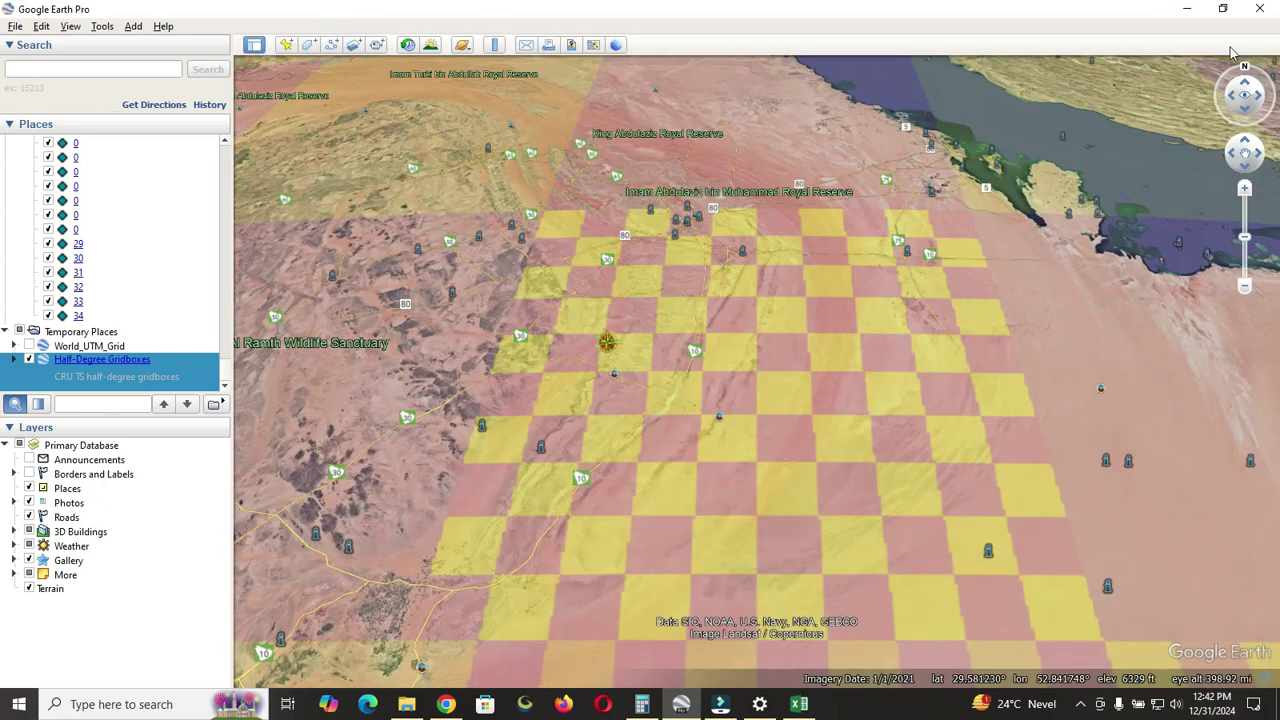
{"action": "left_click", "coordinate": [1189, 10]}
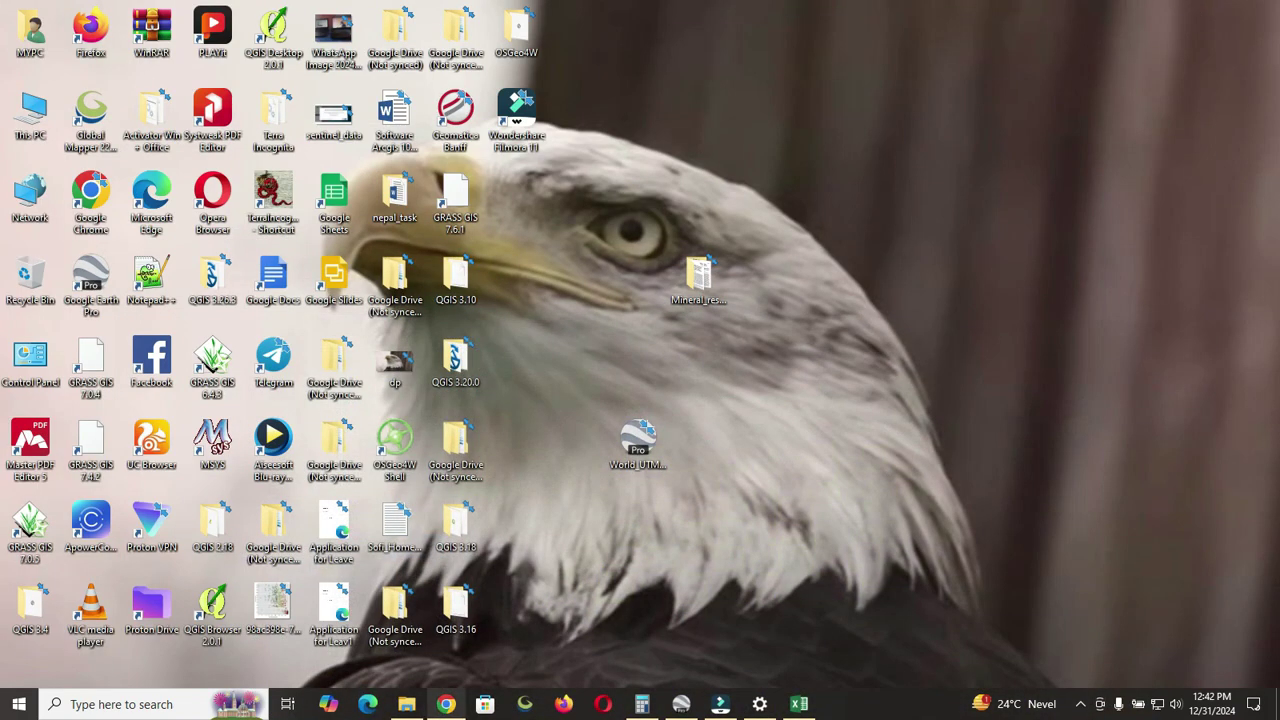
Switch to Chrome and examine the CRUTEM5 land temperature page, including its description and the current and older dataset versions for Google Earth
{"action": "left_click", "coordinate": [446, 704]}
{"action": "scroll", "coordinate": [197, 343], "scroll_direction": "up", "scroll_amount": 2}
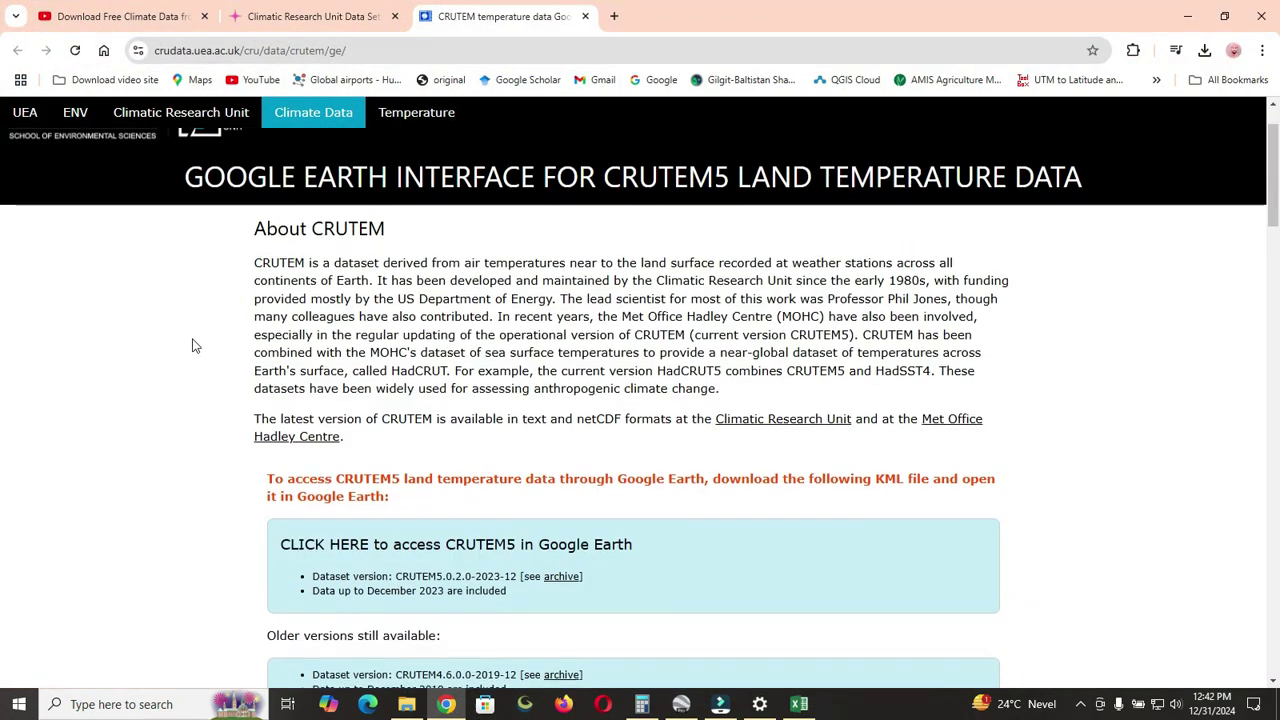
{"action": "scroll", "coordinate": [195, 345], "scroll_direction": "up", "scroll_amount": 1}
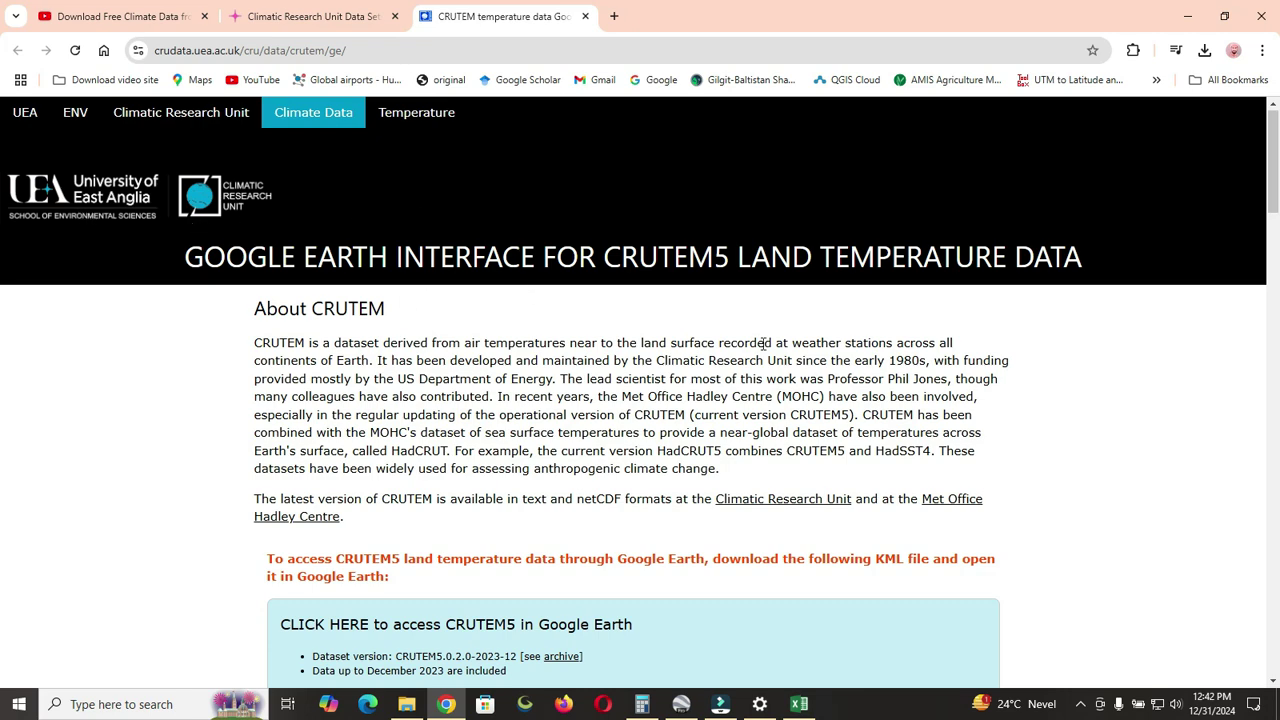
{"action": "scroll", "coordinate": [652, 467], "scroll_direction": "down", "scroll_amount": 2}
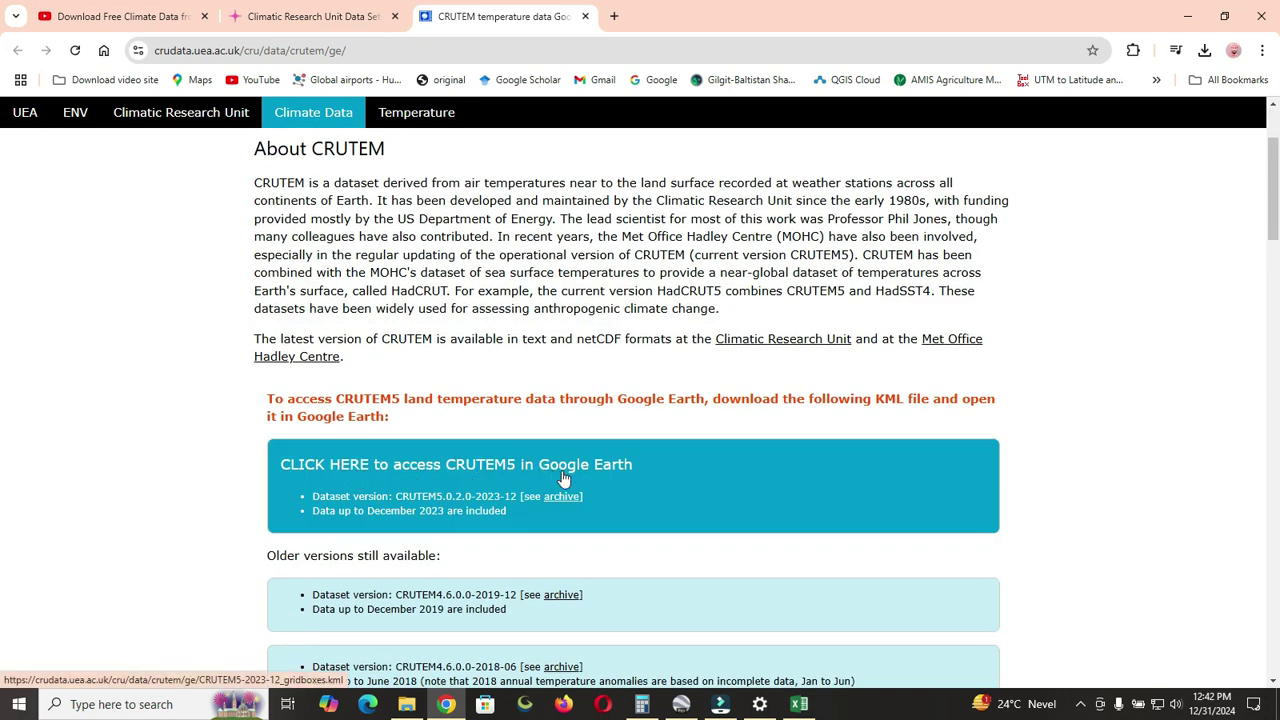
{"action": "scroll", "coordinate": [416, 428], "scroll_direction": "down", "scroll_amount": 1}
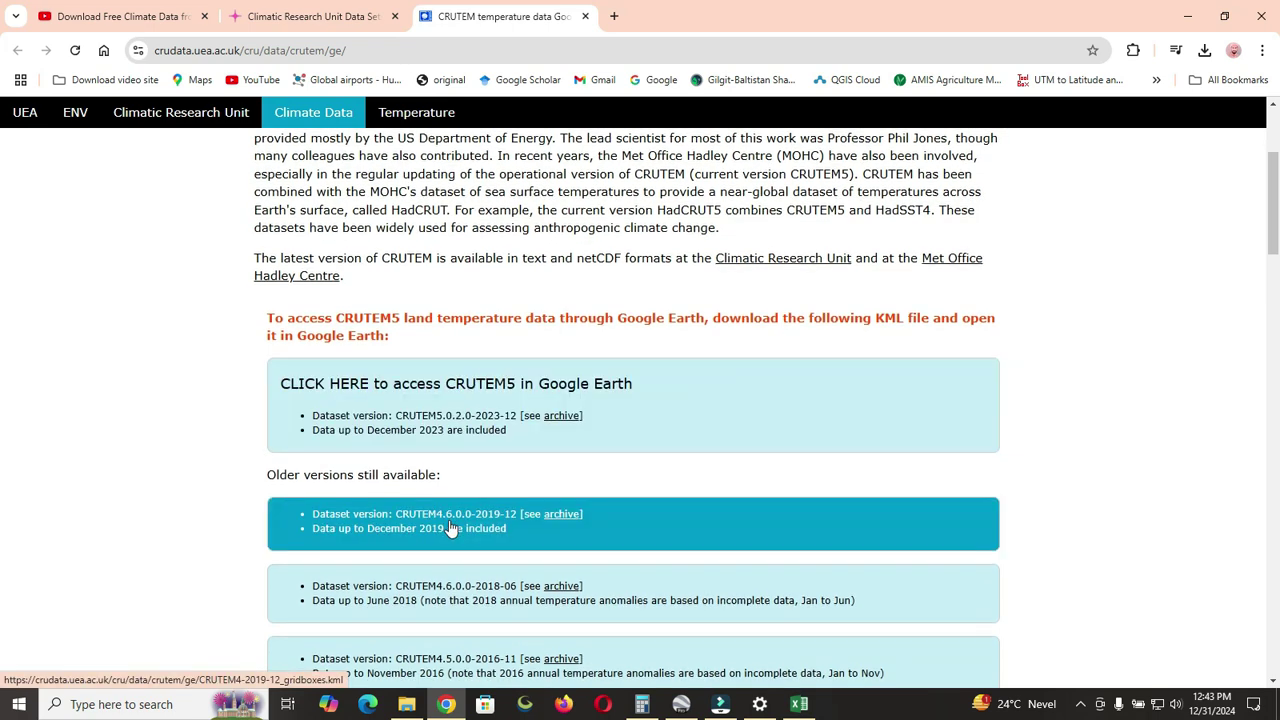
{"action": "scroll", "coordinate": [451, 525], "scroll_direction": "down", "scroll_amount": 1}
{"action": "scroll", "coordinate": [451, 528], "scroll_direction": "down", "scroll_amount": 2}
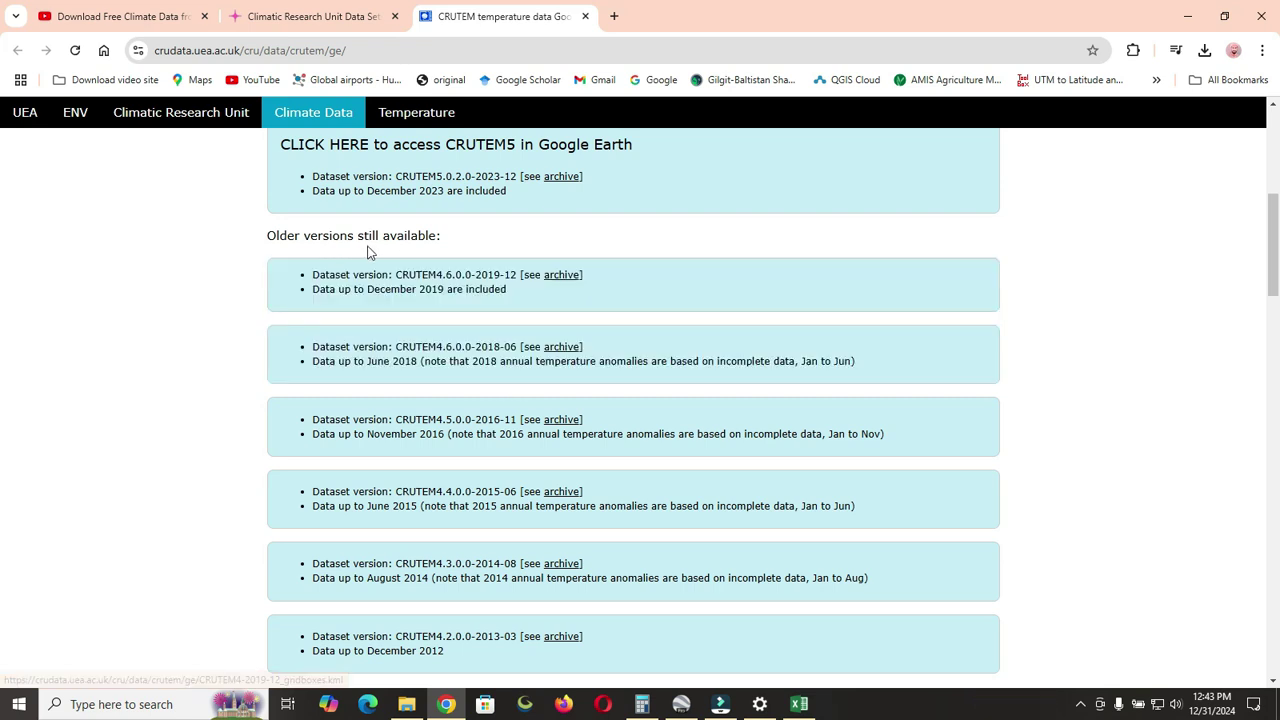
{"action": "scroll", "coordinate": [357, 245], "scroll_direction": "up", "scroll_amount": 3}
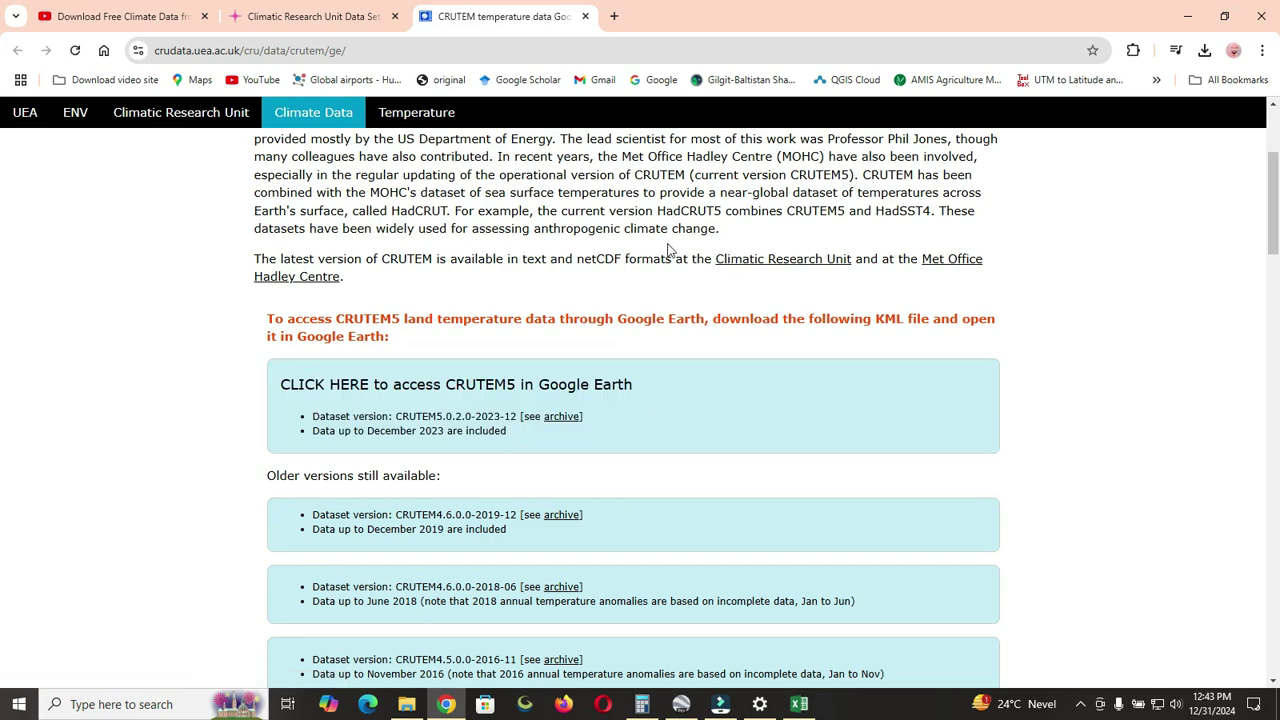
{"action": "scroll", "coordinate": [714, 268], "scroll_direction": "up", "scroll_amount": 2}
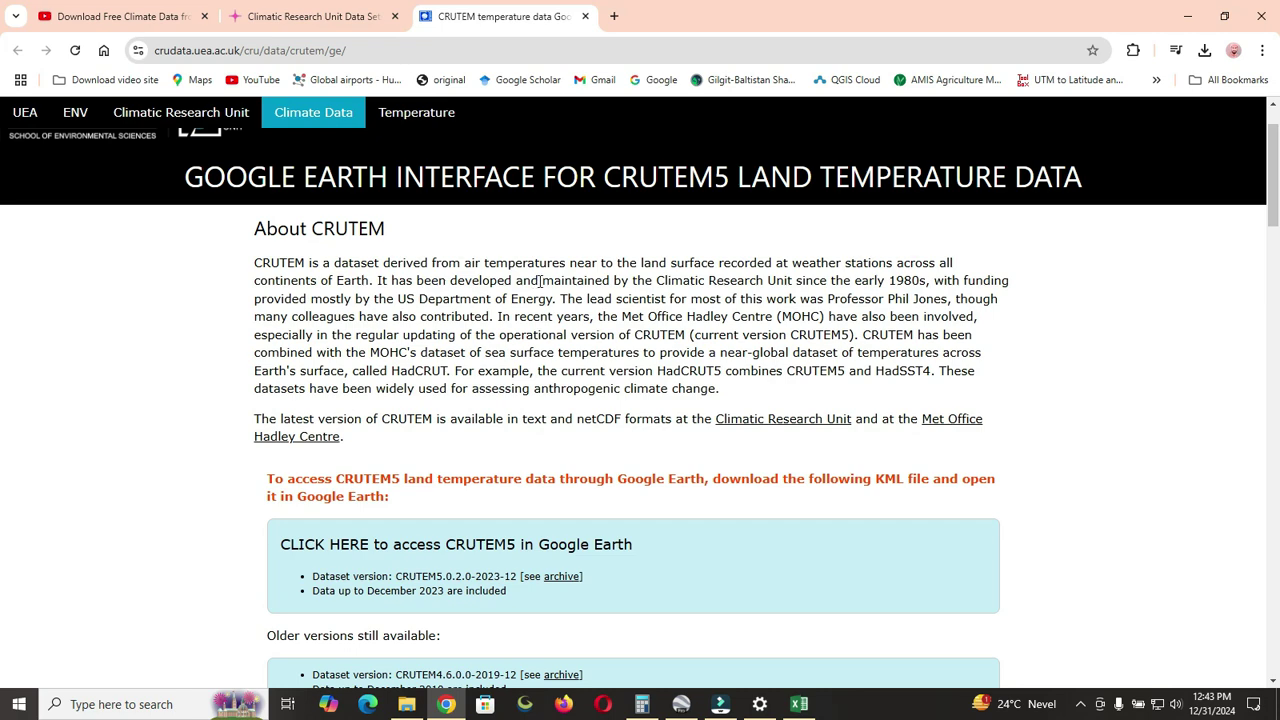
{"action": "scroll", "coordinate": [540, 282], "scroll_direction": "down", "scroll_amount": 1}
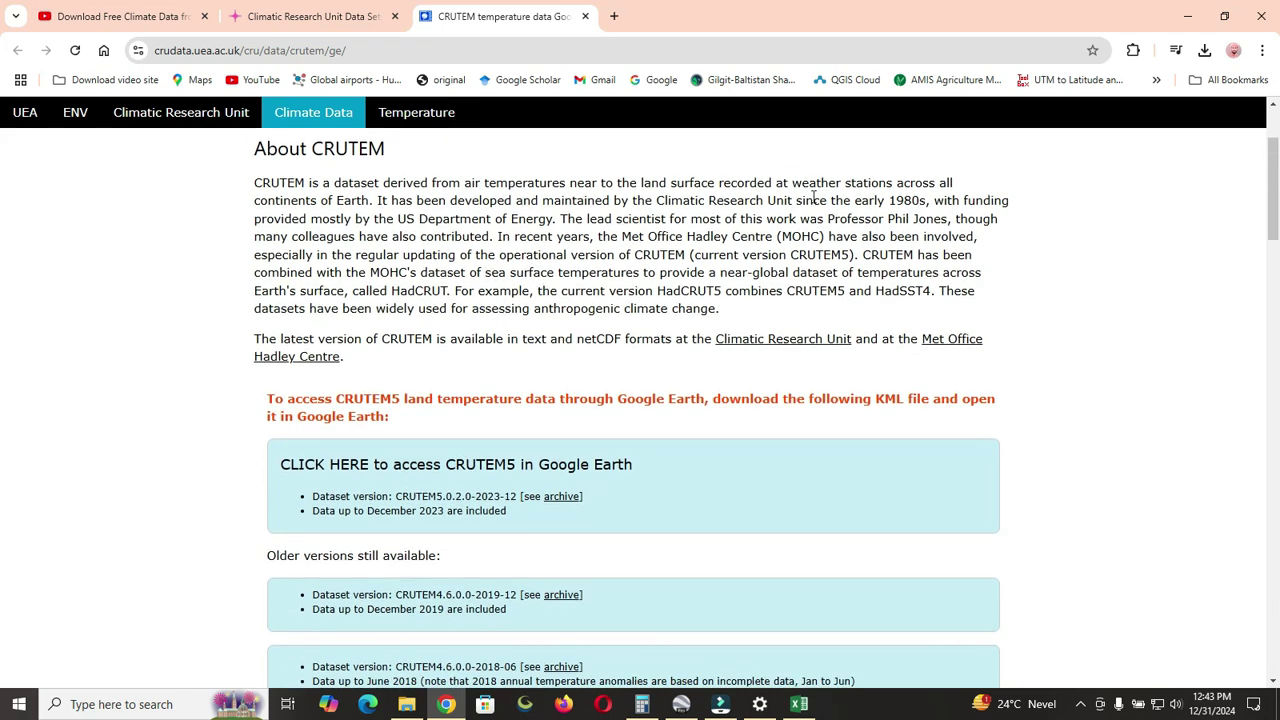
{"action": "scroll", "coordinate": [746, 287], "scroll_direction": "up", "scroll_amount": 2}
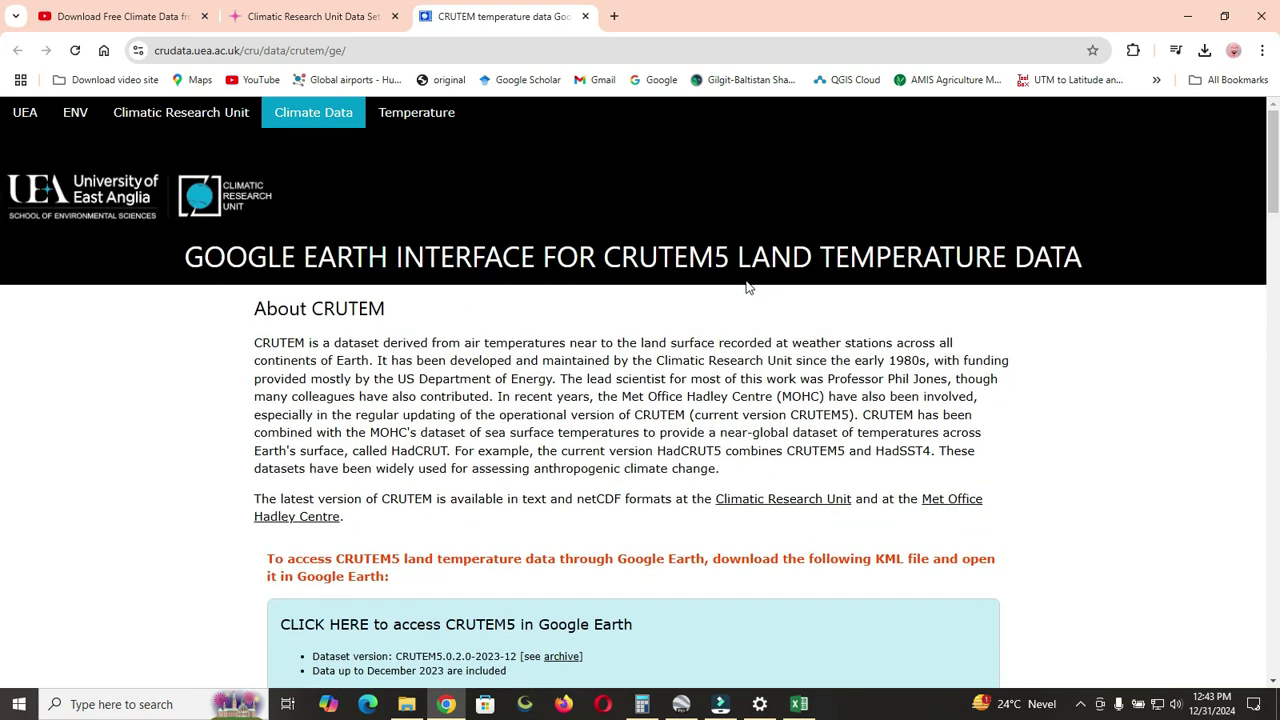